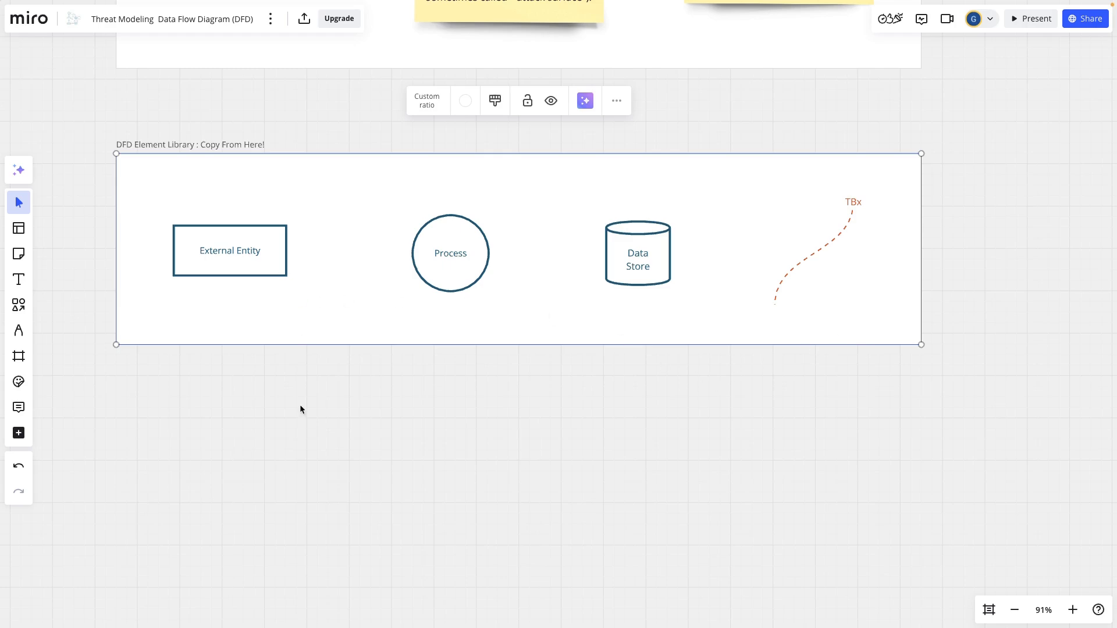
left_click_drag(324, 464, 367, 408)
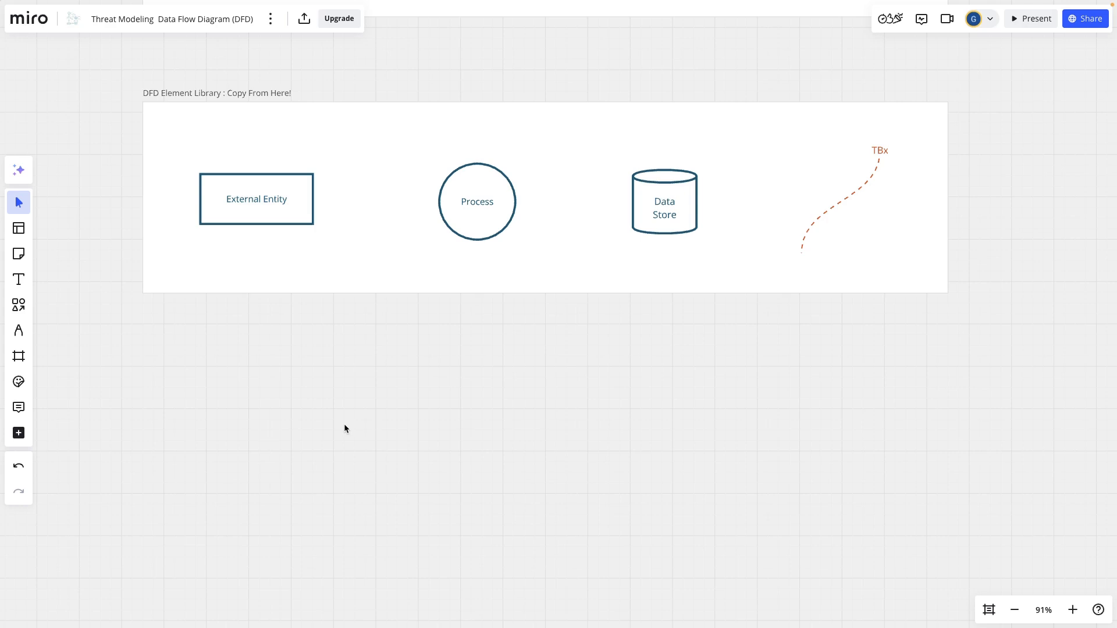
left_click(267, 204)
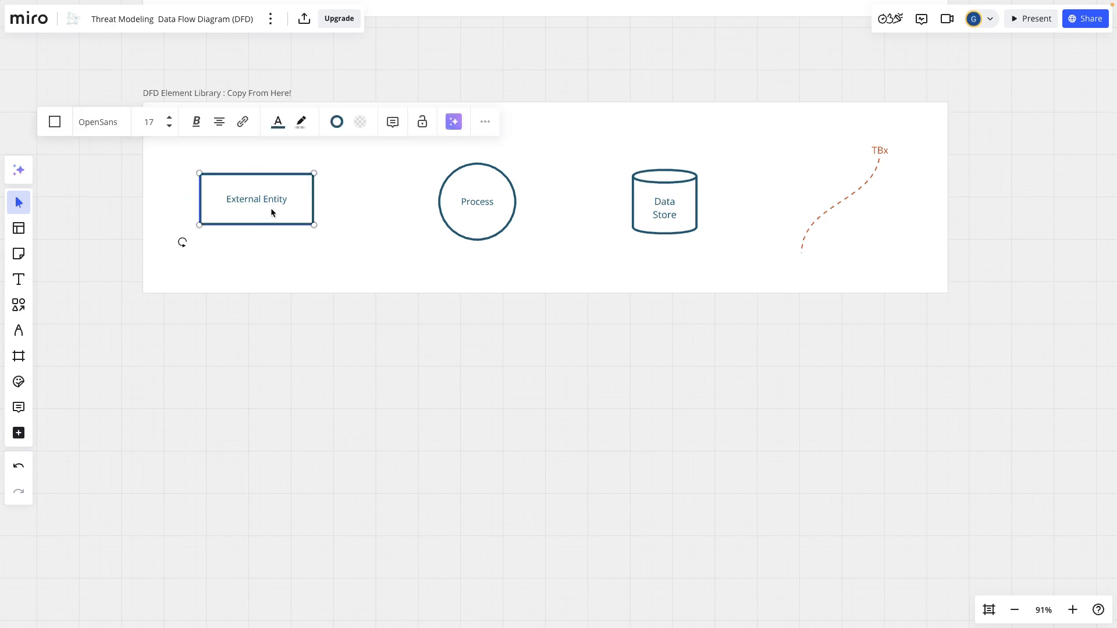
key("ctrl+d")
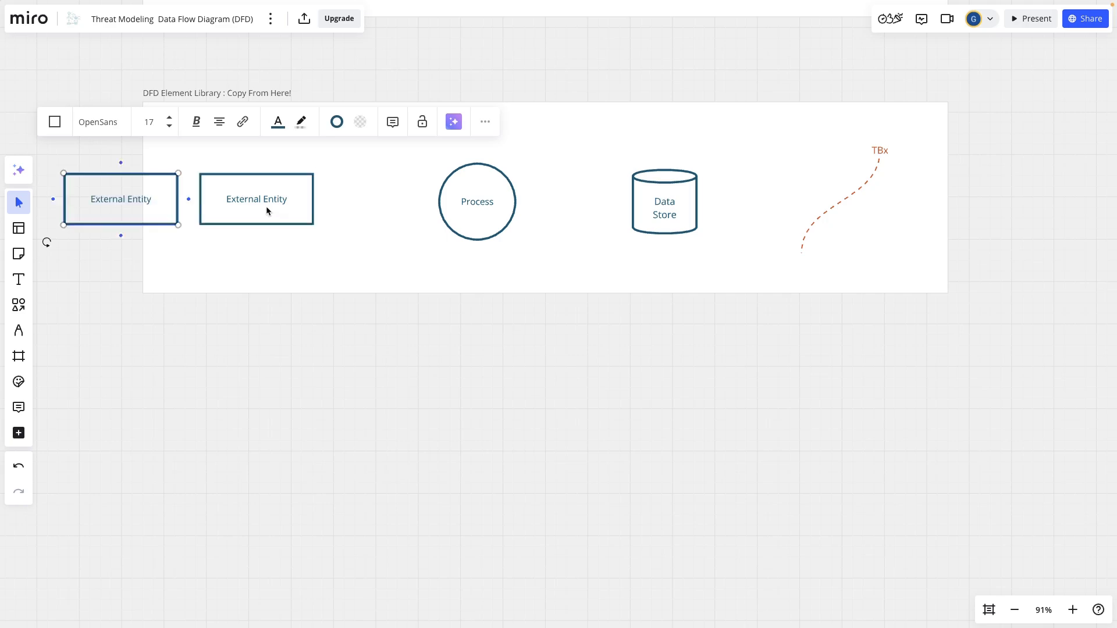
left_click_drag(126, 200, 278, 405)
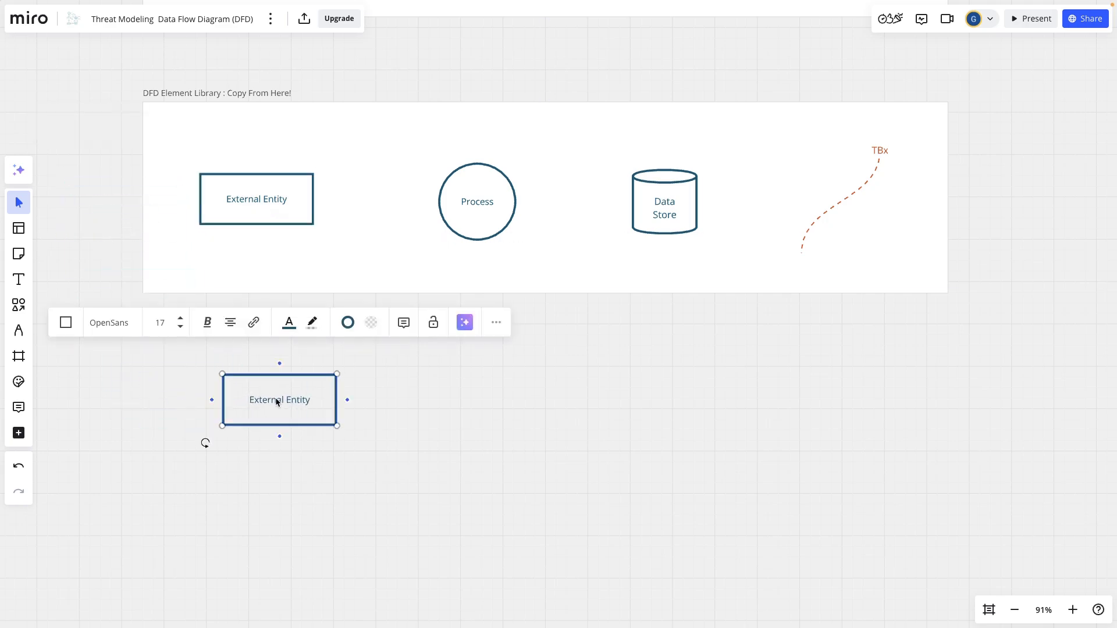
key("Delete")
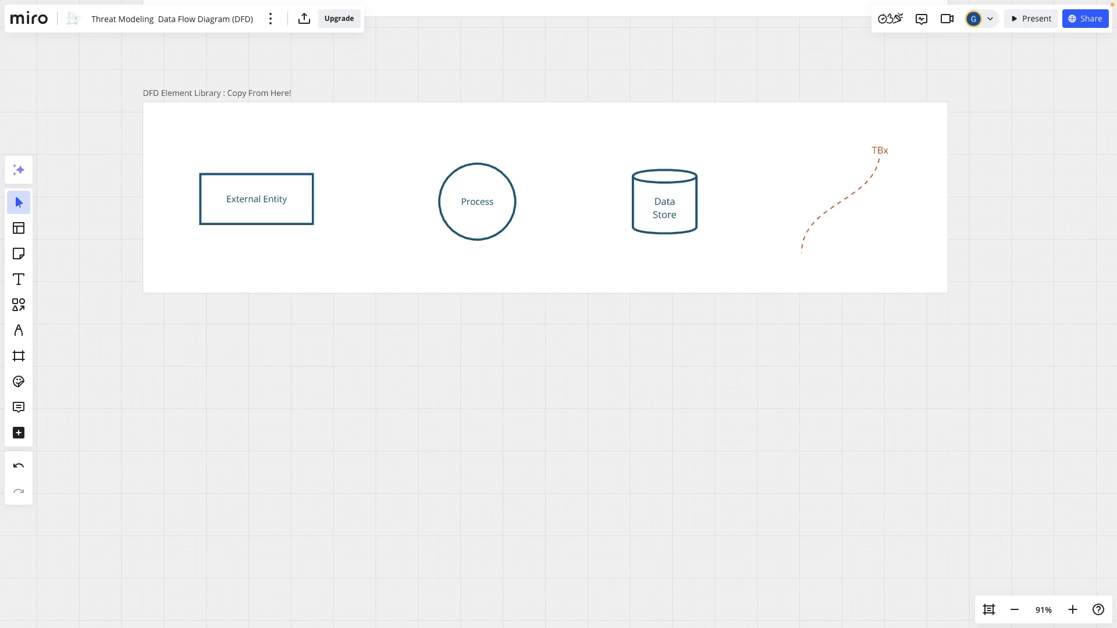
left_click(290, 203)
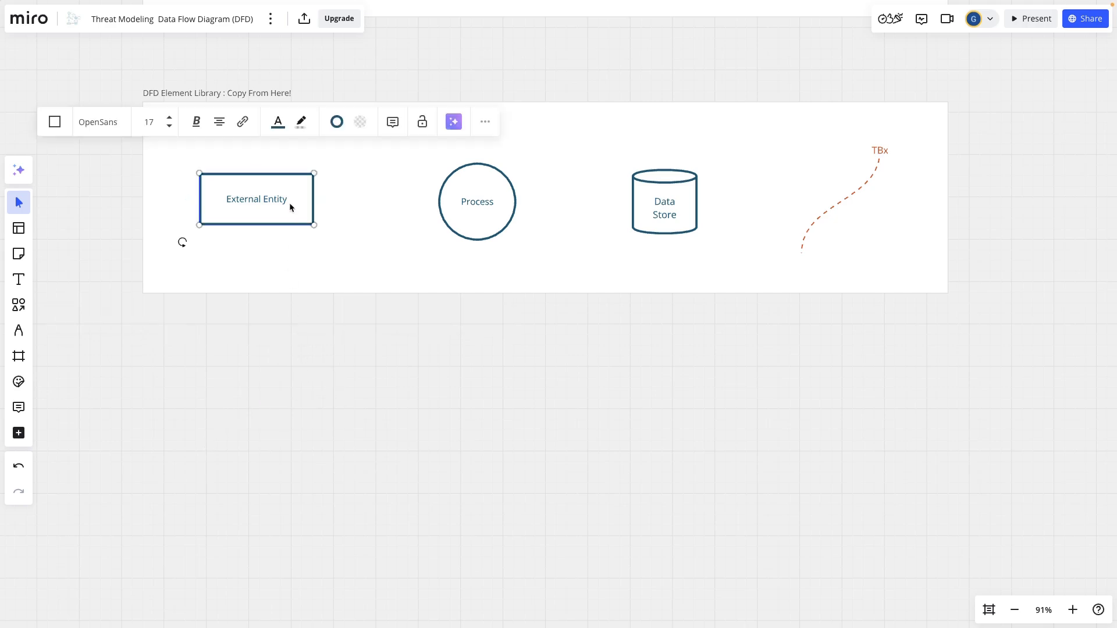
key("ctrl+v")
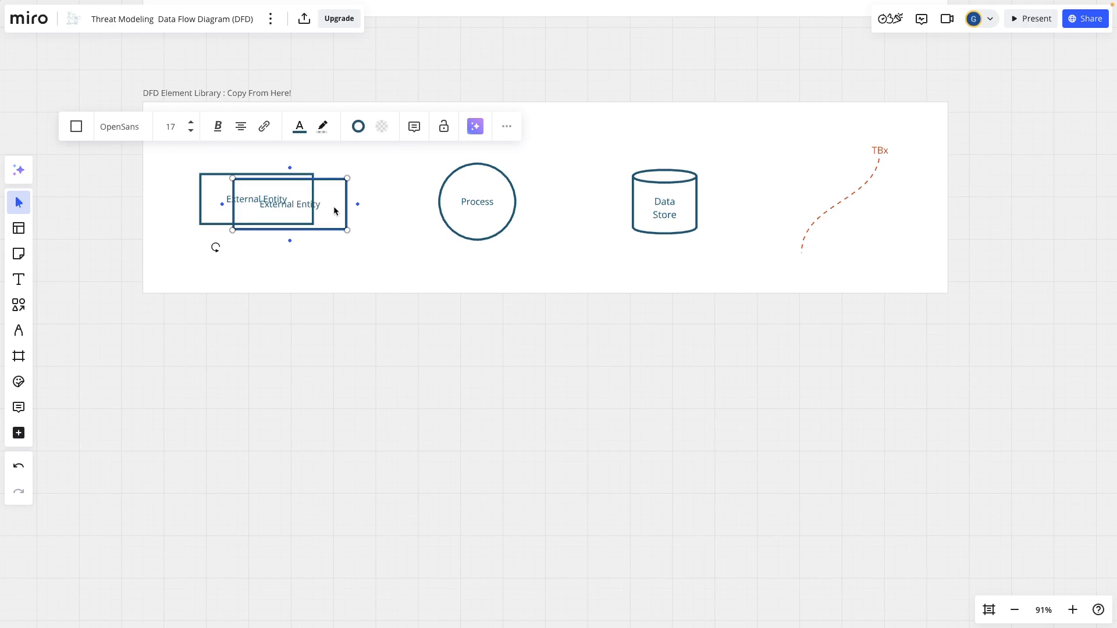
left_click_drag(334, 210, 310, 425)
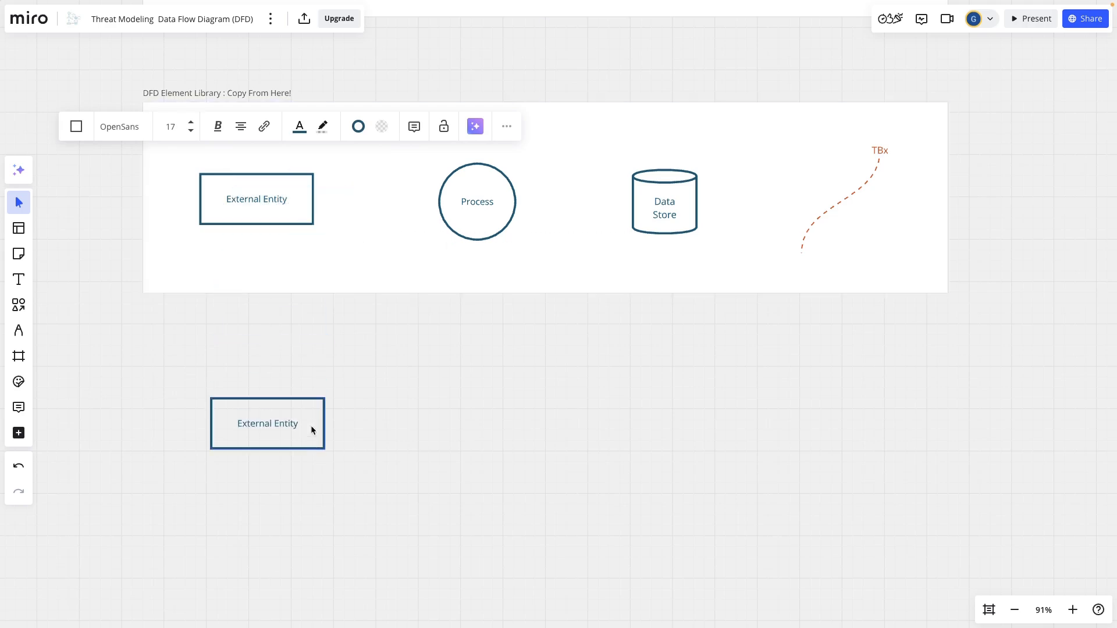
key("Delete")
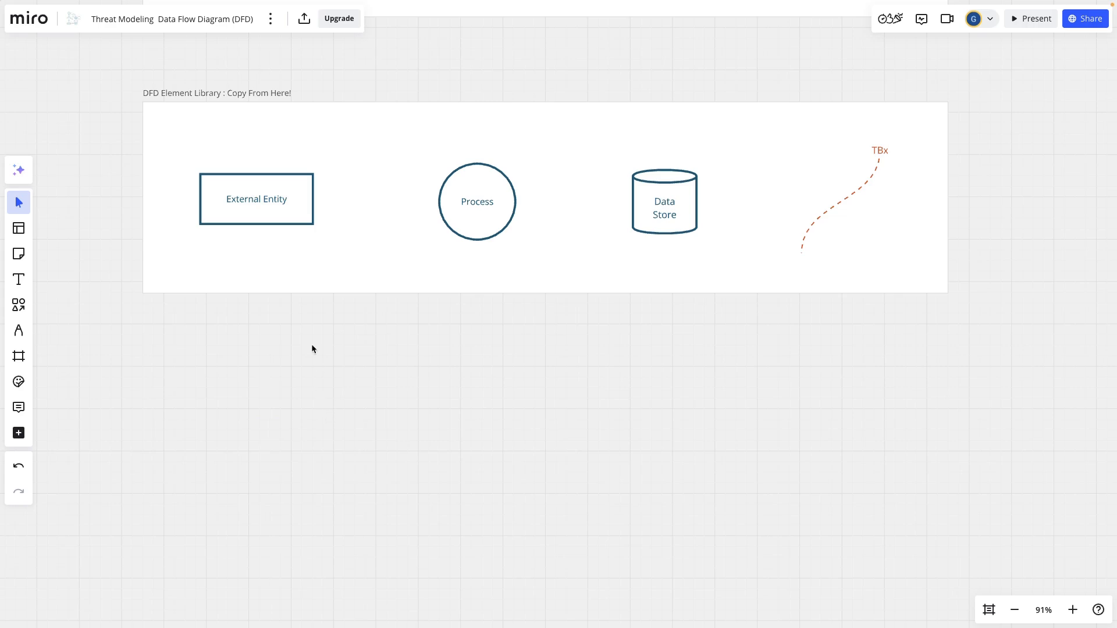
Step: Place a copy of the library's External Entity rectangle on the empty canvas below the frame and label it "Patient"
left_click_drag(259, 196, 279, 431)
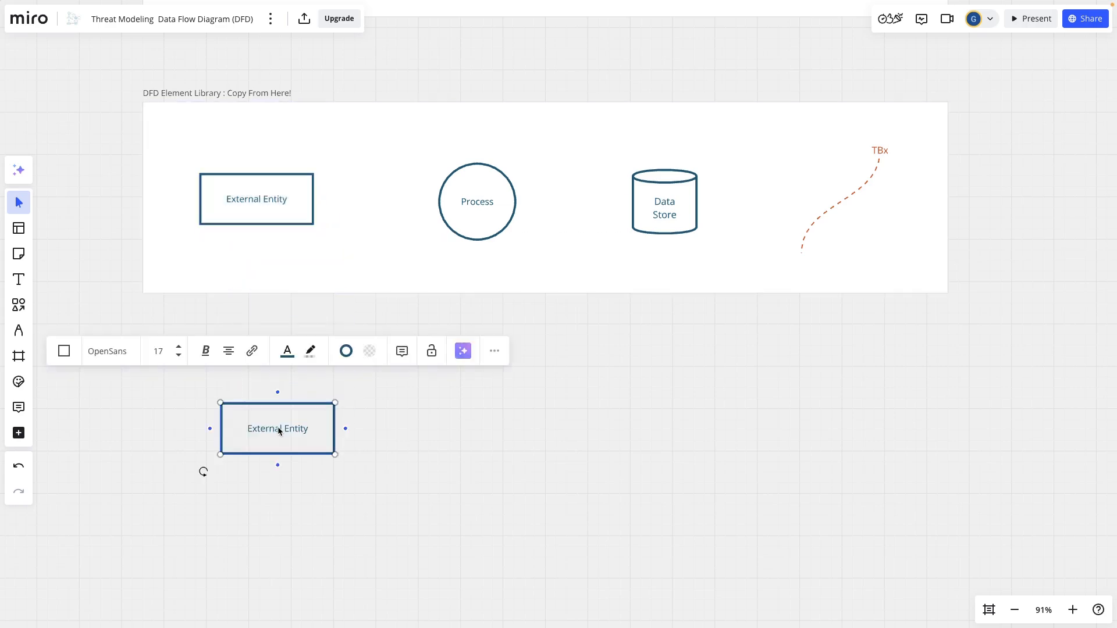
left_click(403, 441)
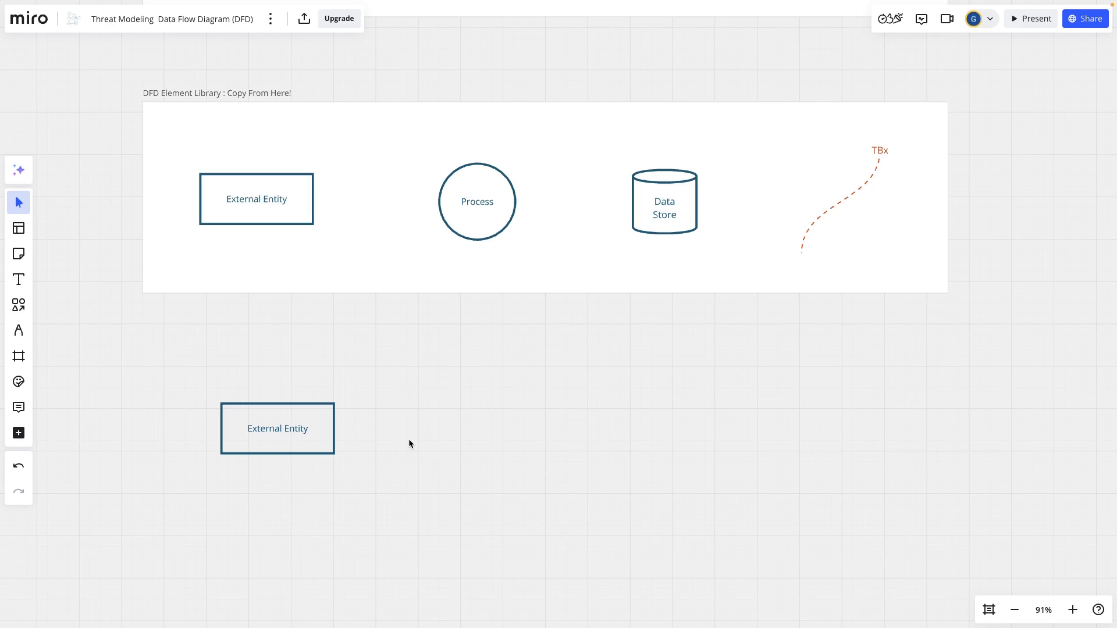
left_click(306, 431)
left_click(298, 428)
triple_click(298, 429)
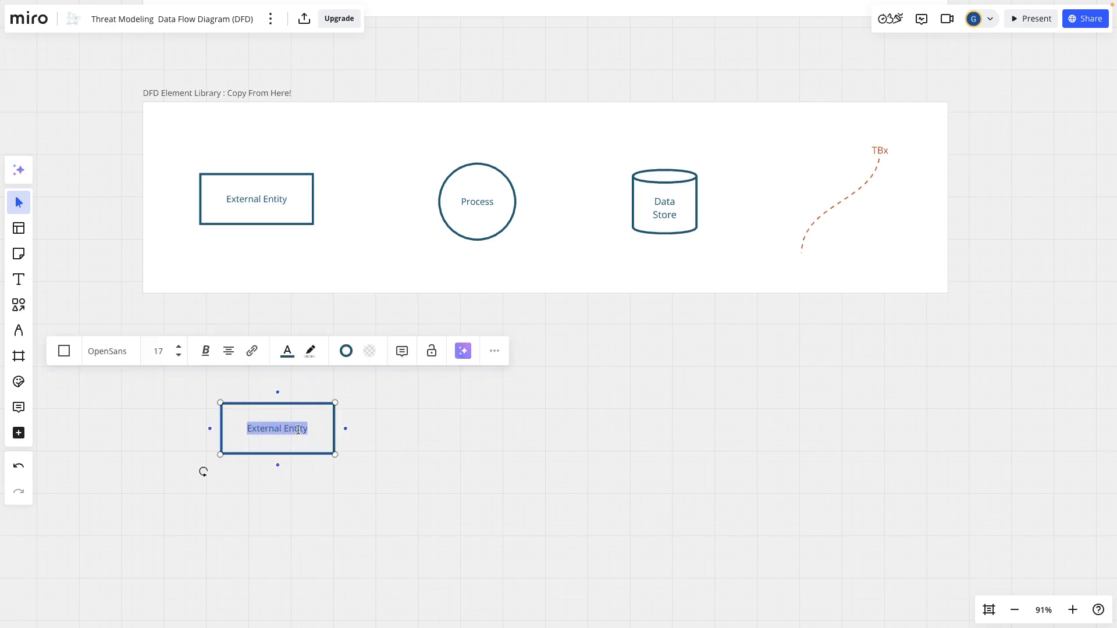
type("Patient")
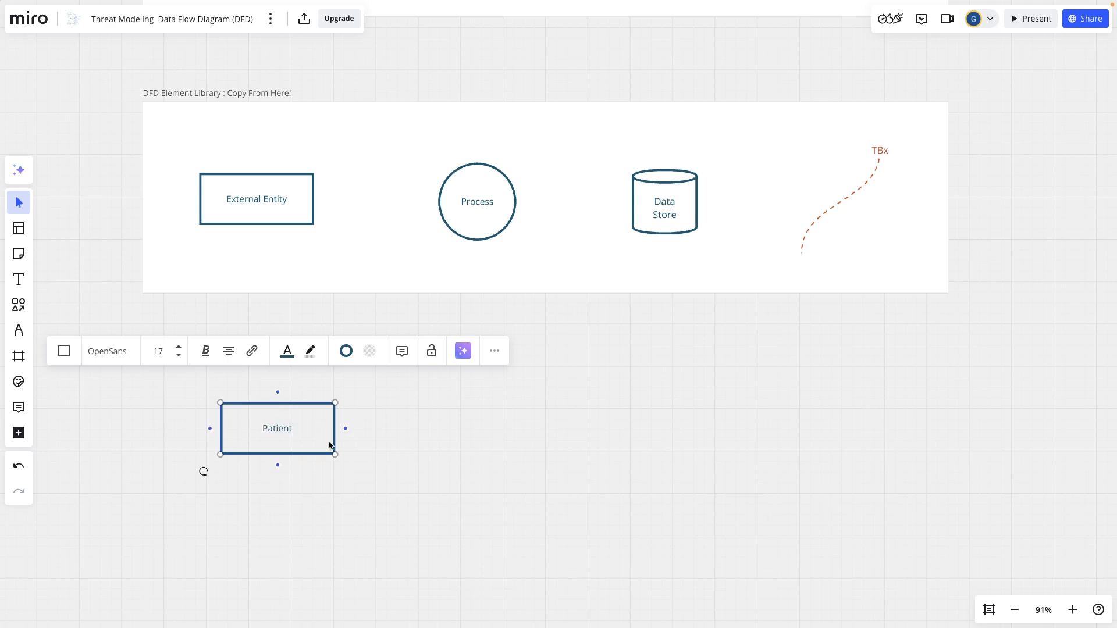
left_click(397, 468)
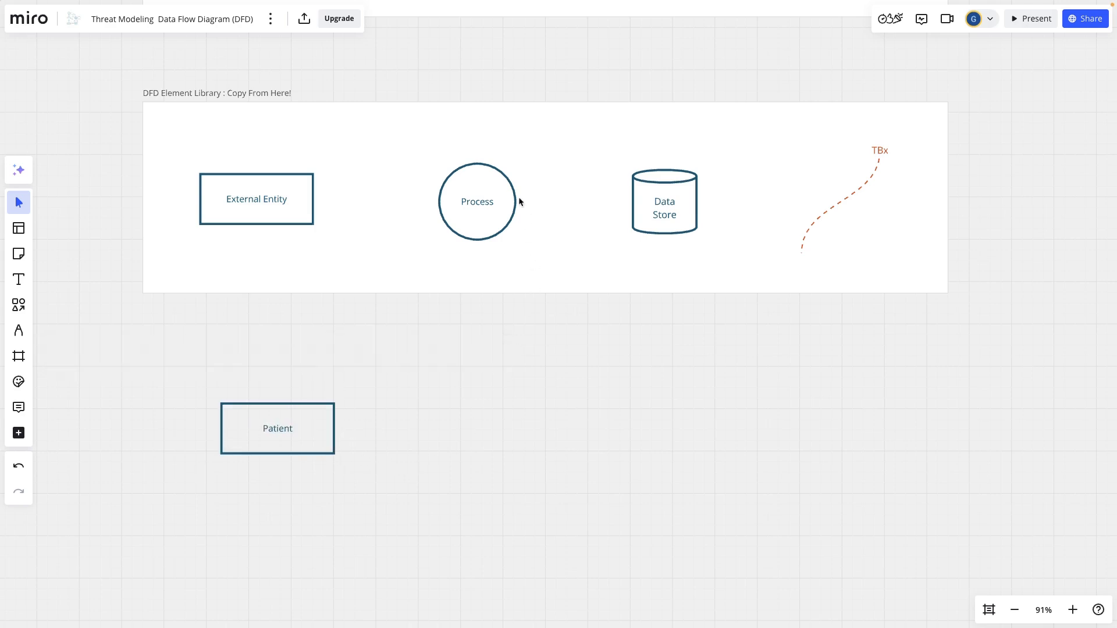
Step: Place a copy of the library's Process circle to the right of the Patient rectangle and label it "Mobile medical app"
left_click(482, 202)
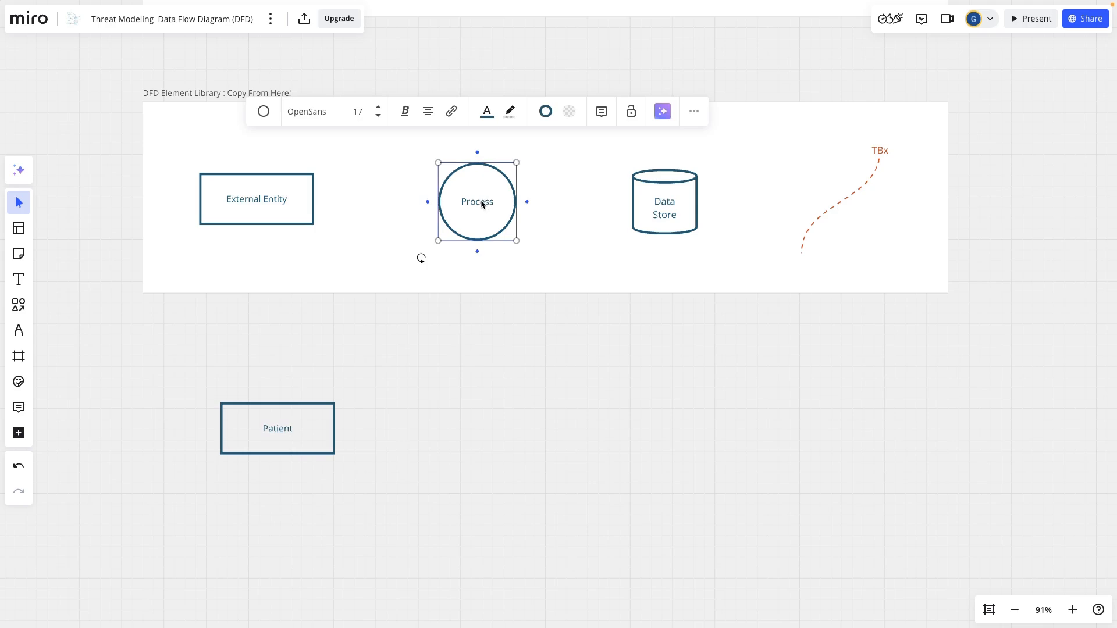
left_click_drag(481, 203, 488, 458)
double_click(489, 459)
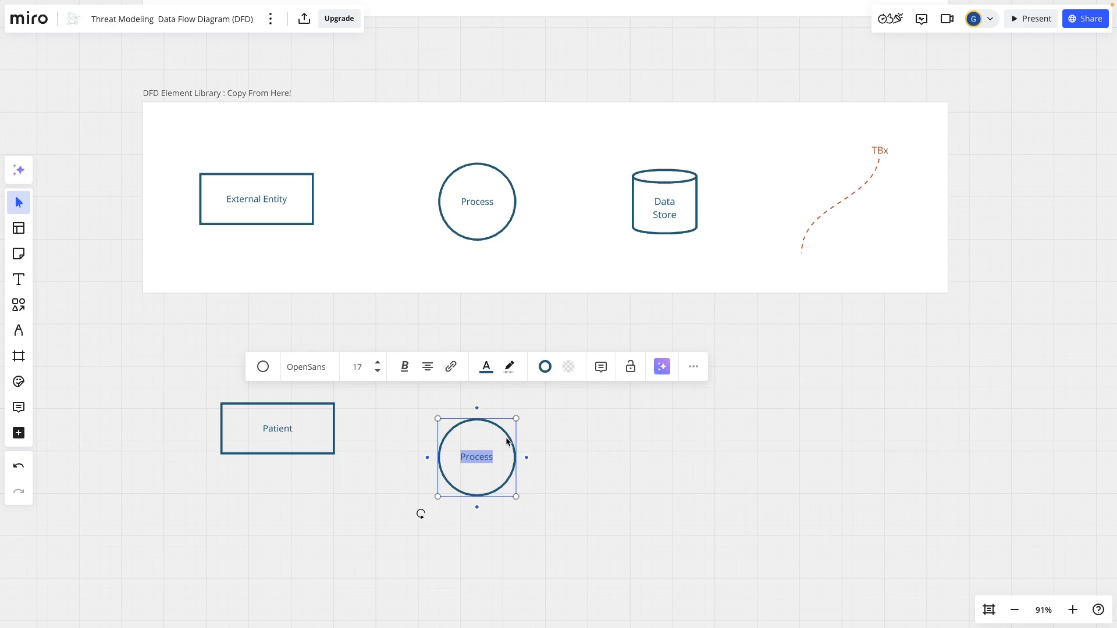
type("Mobile ma")
type("dical app")
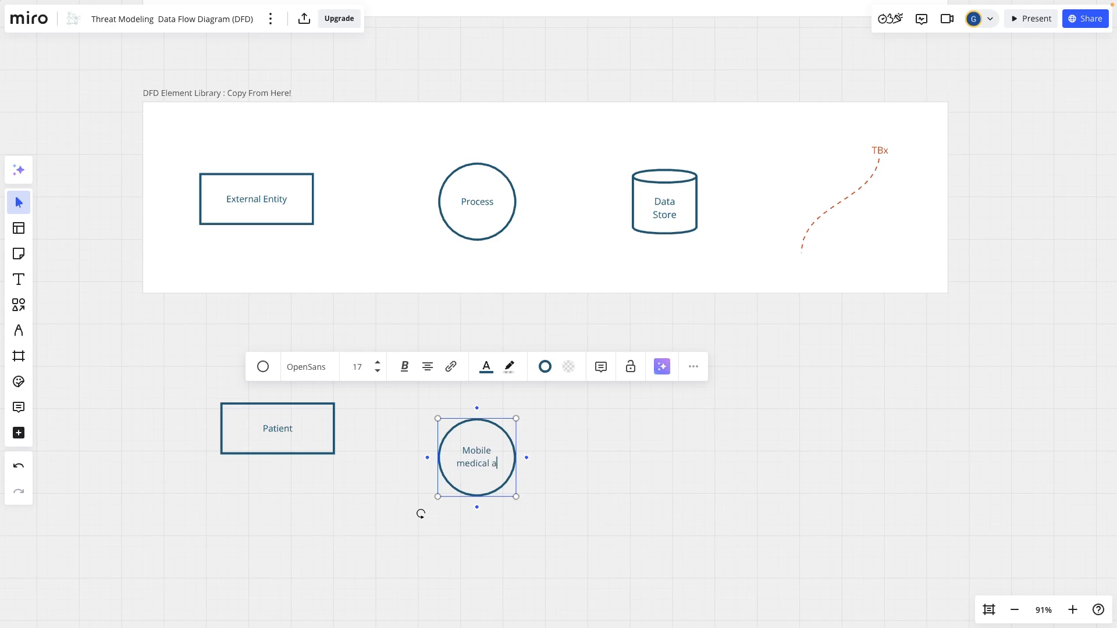
left_click(650, 448)
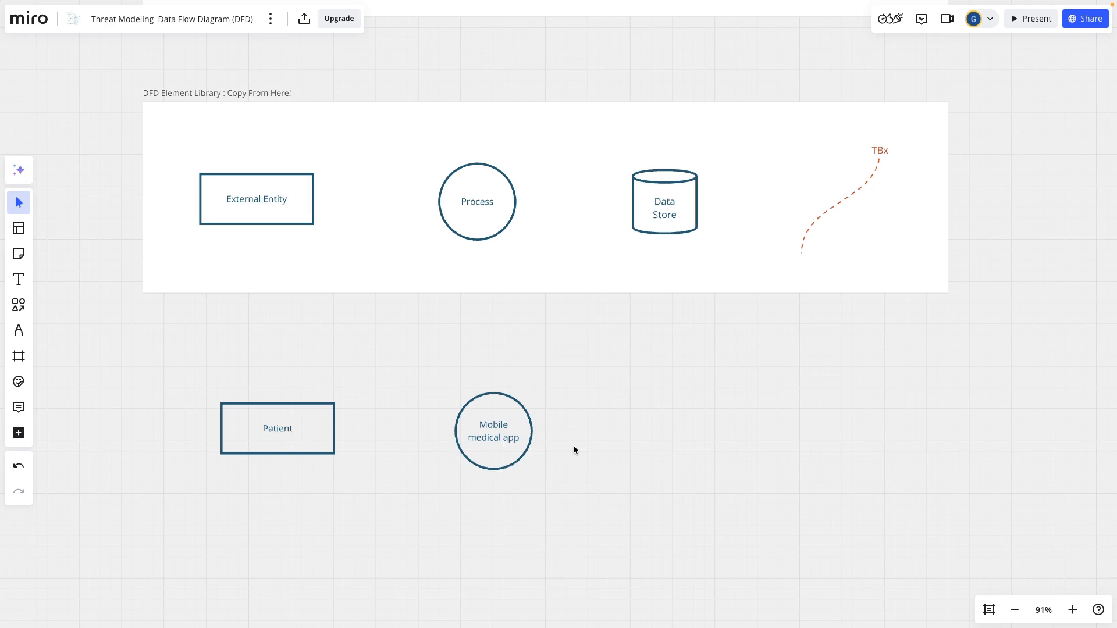
Step: Connect the Patient rectangle's right side to the Mobile medical app circle with an arrow
scroll(364, 447, "down", 2)
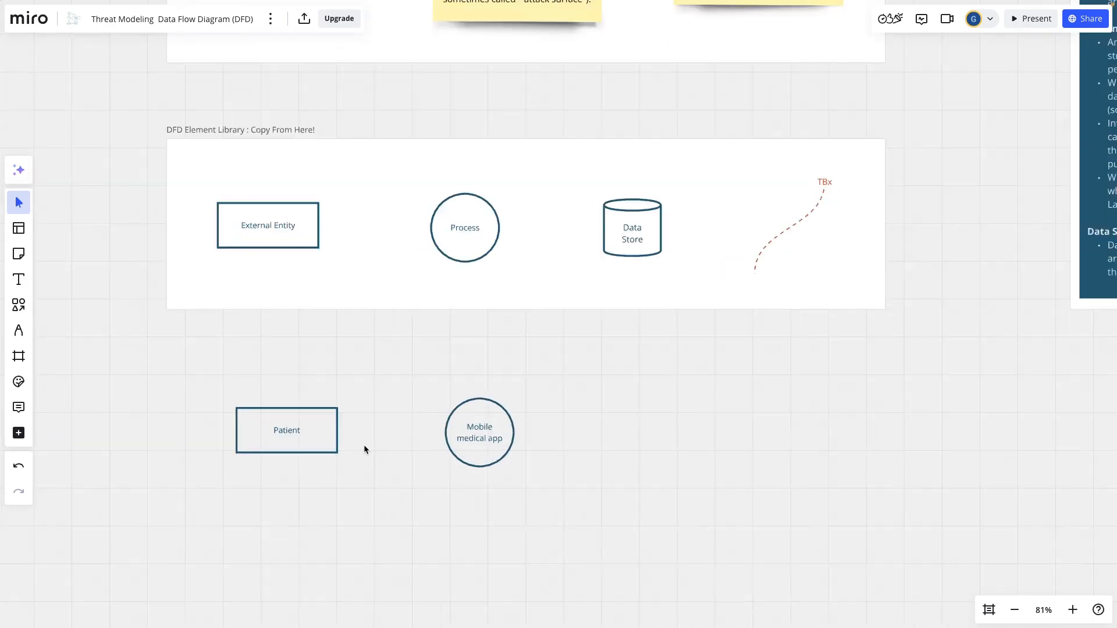
scroll(364, 445, "up", 5)
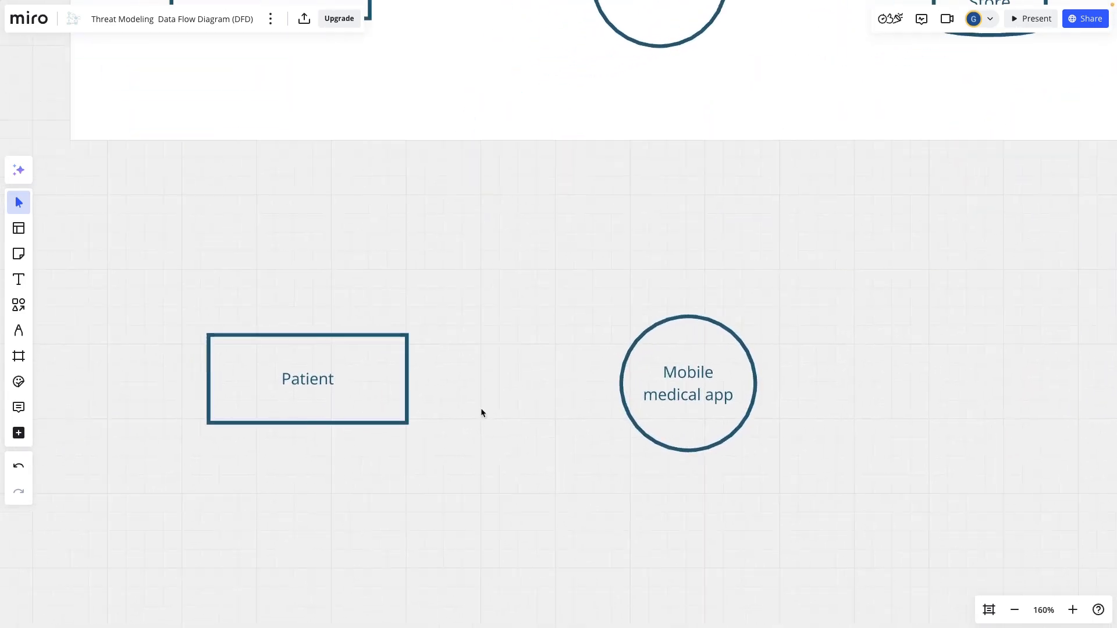
left_click(378, 378)
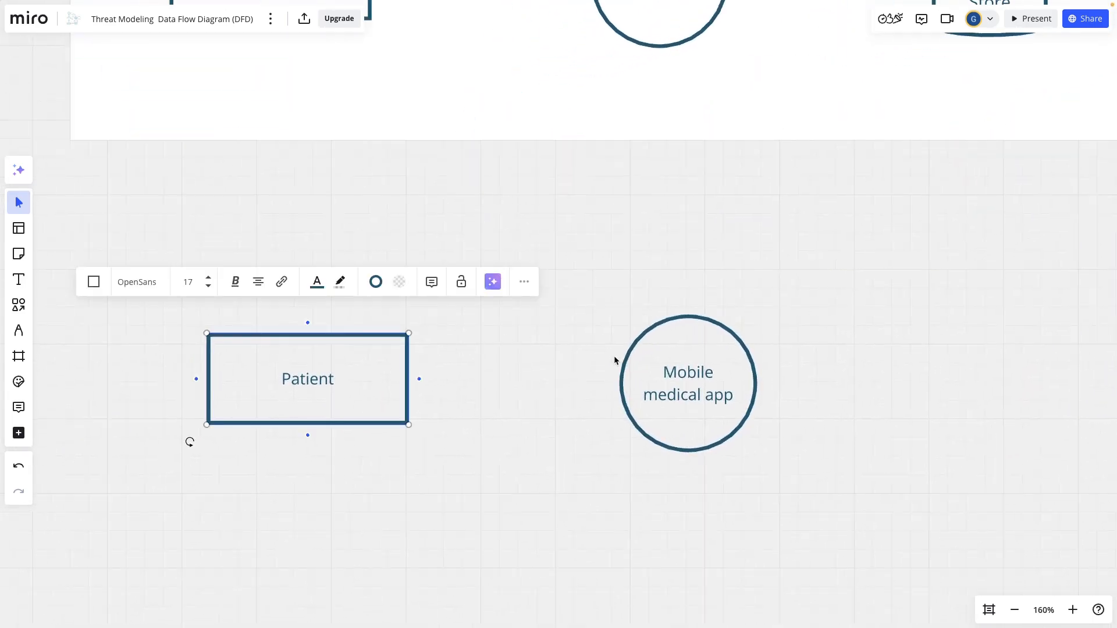
left_click(559, 439)
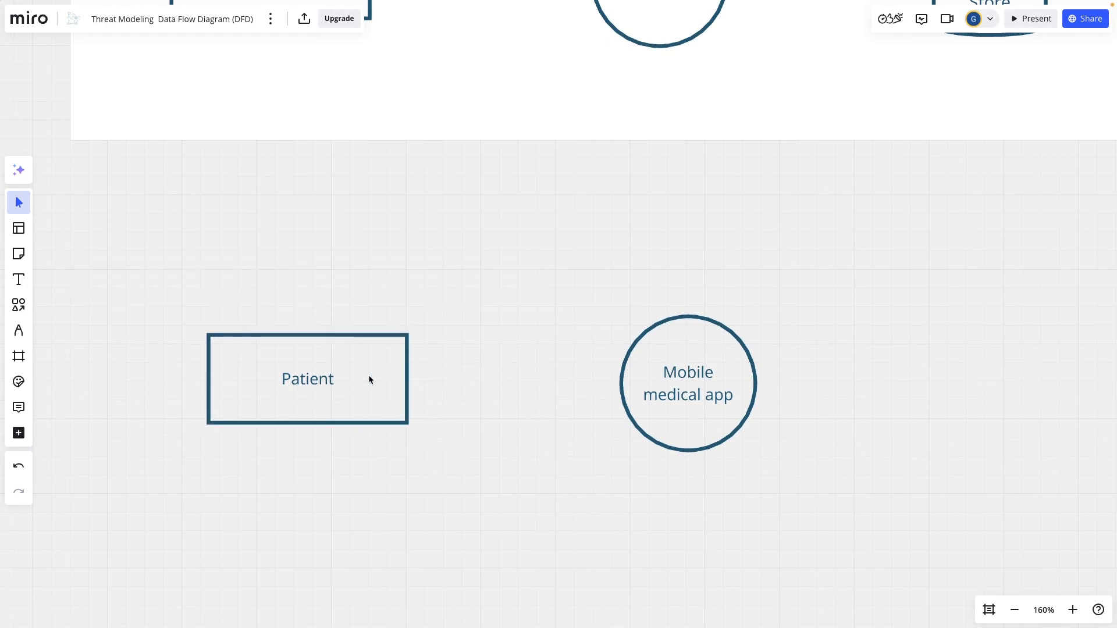
left_click(353, 373)
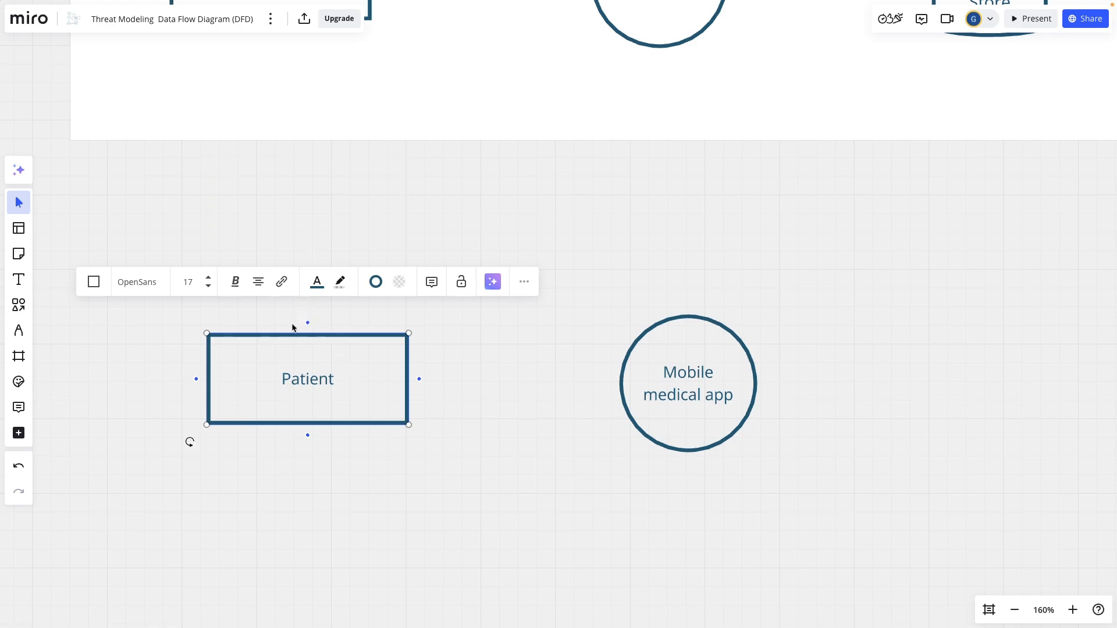
mouse_move(196, 379)
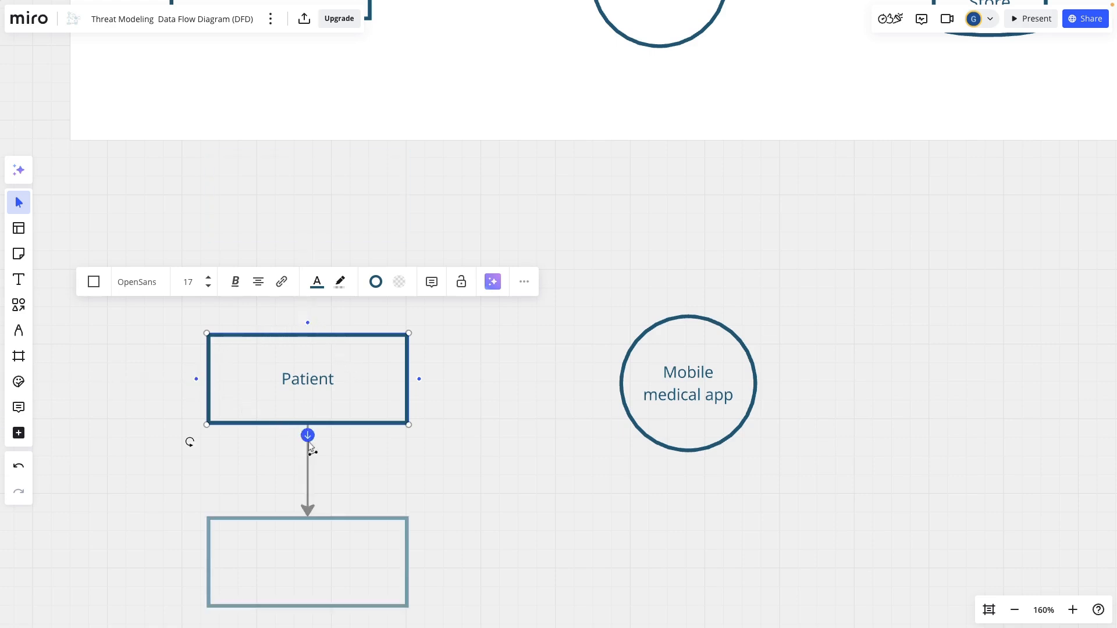
mouse_move(421, 385)
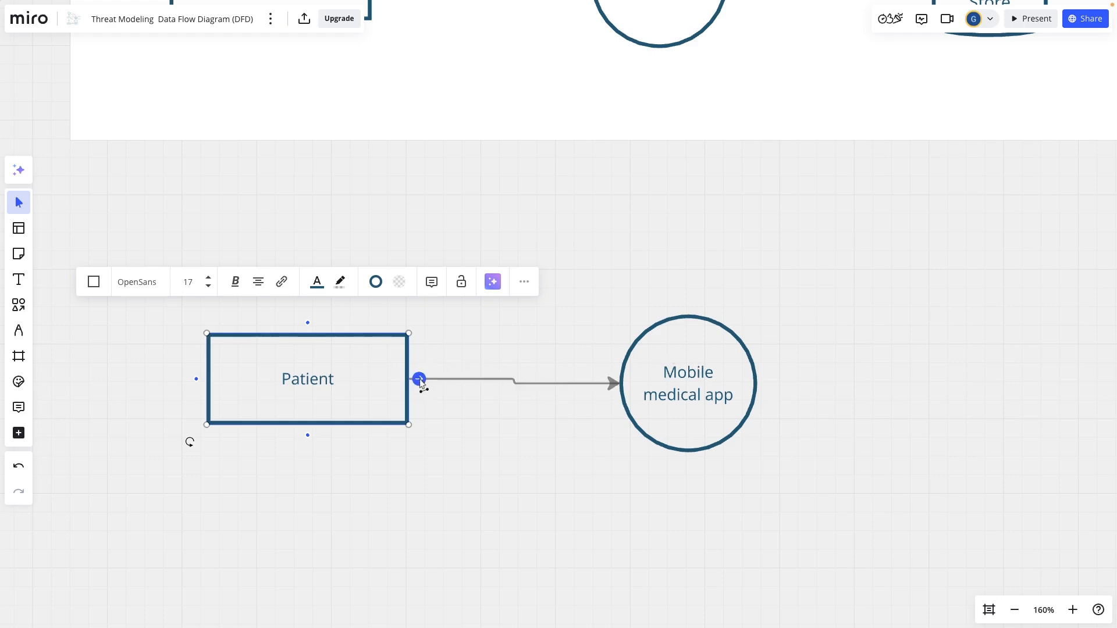
left_click(420, 381)
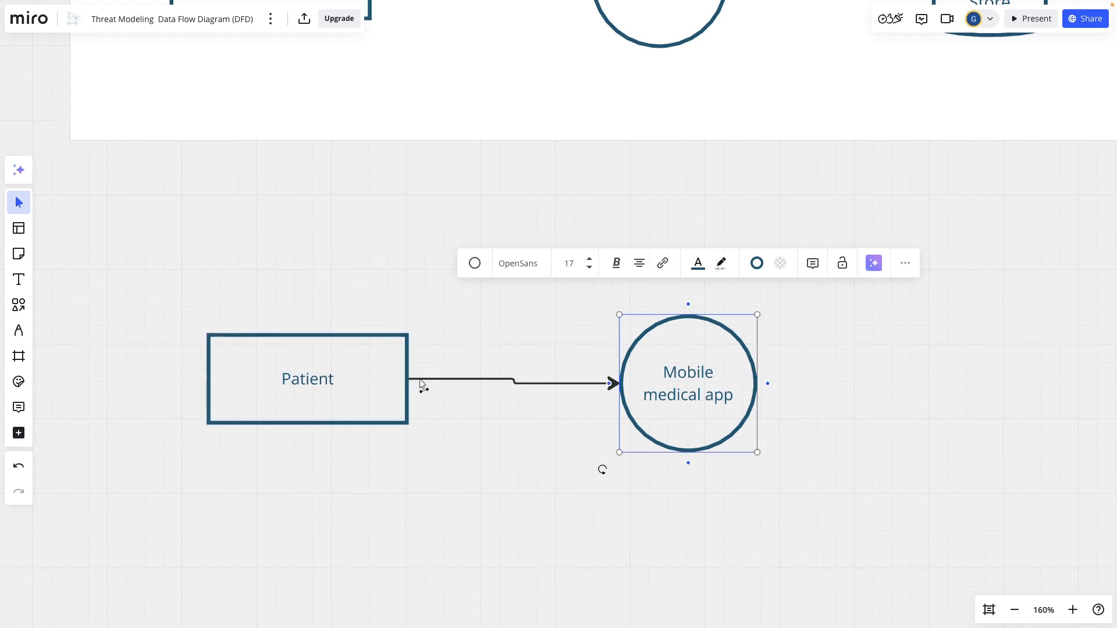
Step: Shift the Mobile medical app circle up and farther from Patient, and draw a return arrow from its underside to Patient's right edge
left_click_drag(701, 388, 792, 347)
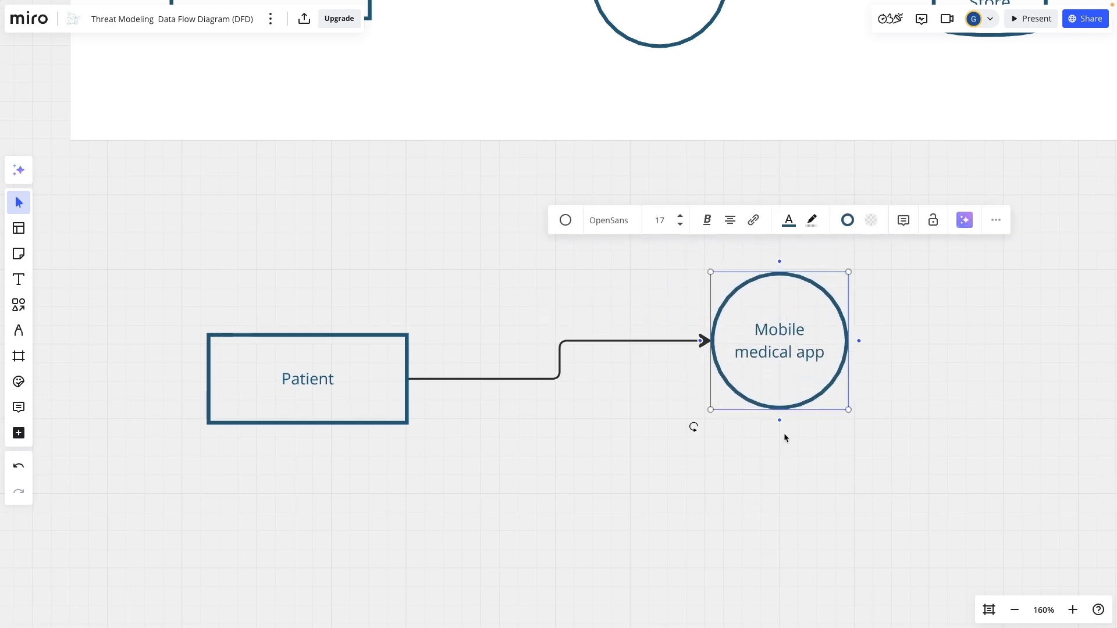
mouse_move(699, 342)
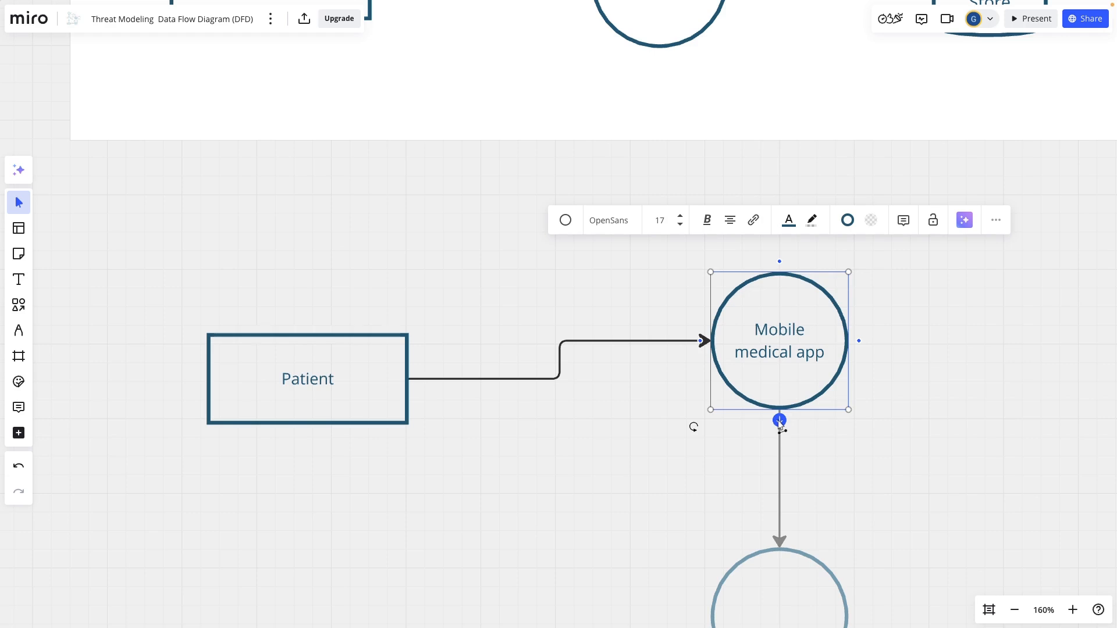
left_click_drag(780, 420, 413, 414)
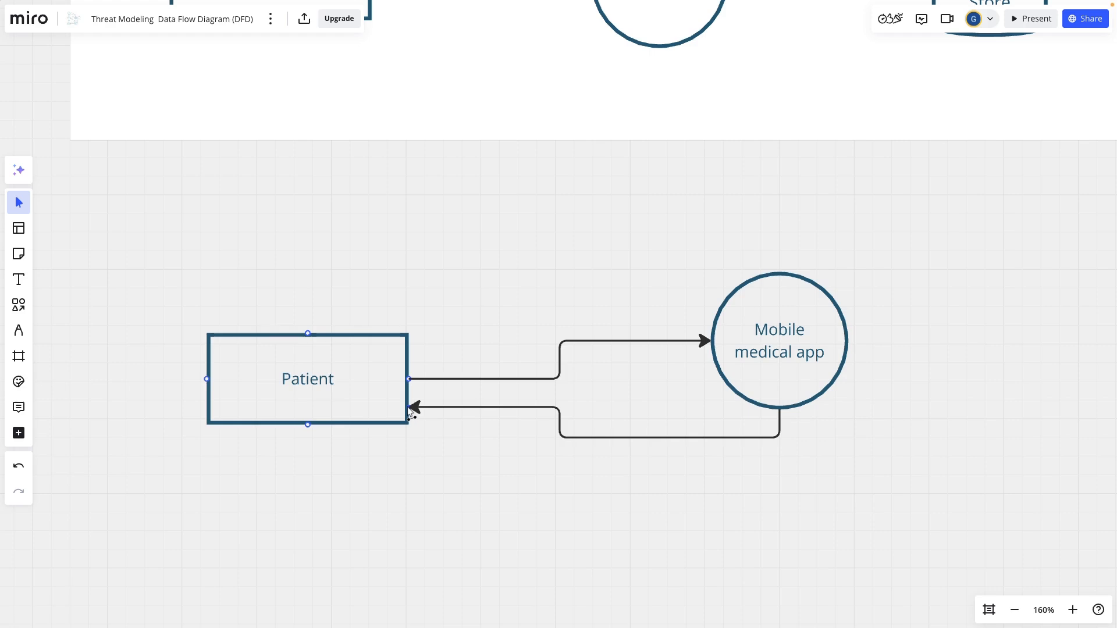
mouse_move(758, 384)
left_mouse_down()
mouse_move(772, 432)
mouse_move(821, 390)
mouse_move(673, 287)
mouse_move(354, 265)
mouse_move(683, 299)
mouse_move(723, 375)
mouse_move(748, 364)
mouse_move(748, 396)
left_mouse_up()
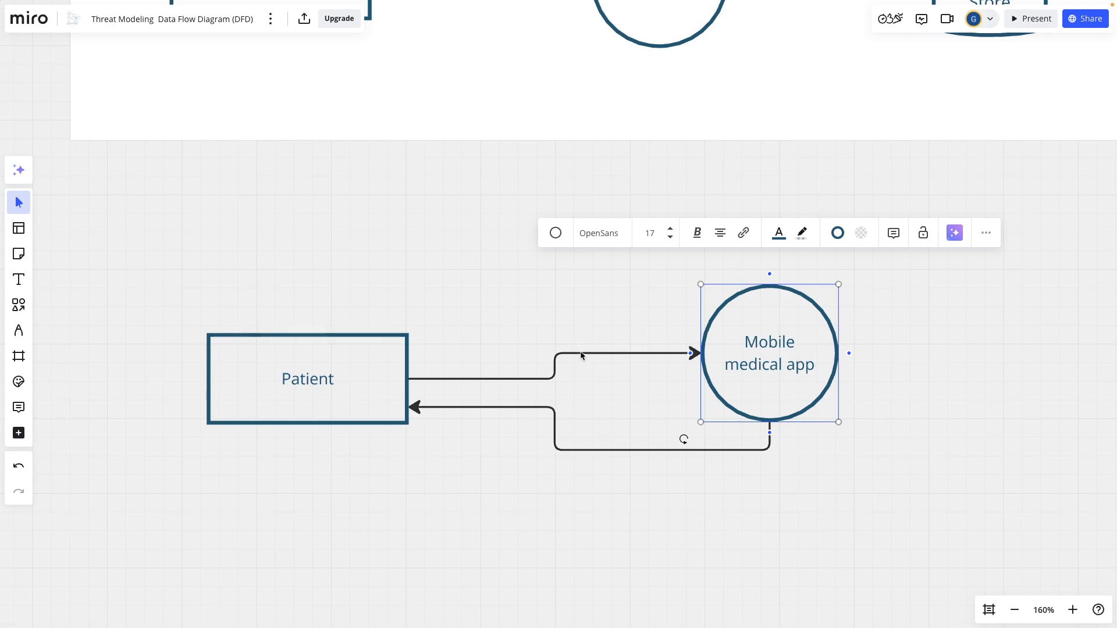
left_click(620, 384)
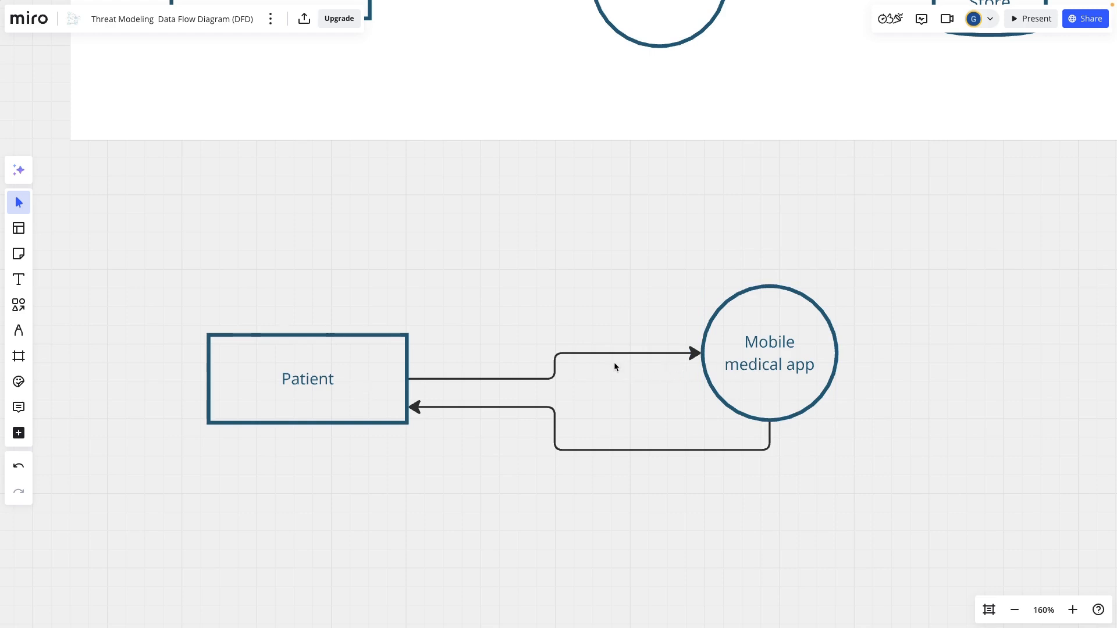
Step: Label the arrow running from Patient to the Mobile medical app circle "Medical data"
left_click(586, 354)
double_click(585, 355)
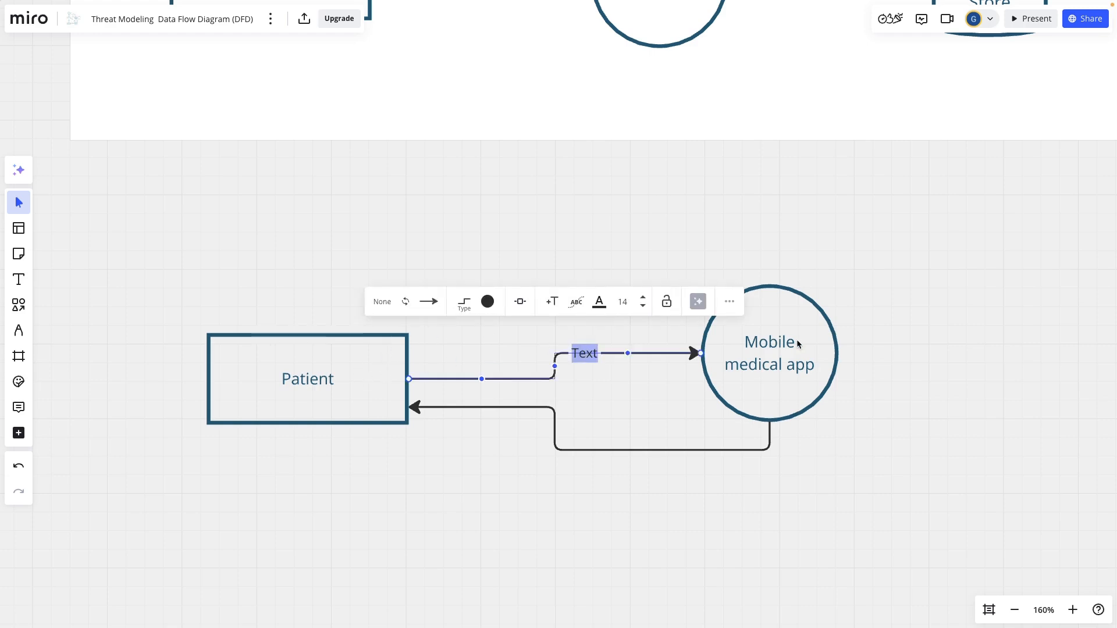
type("Medical data")
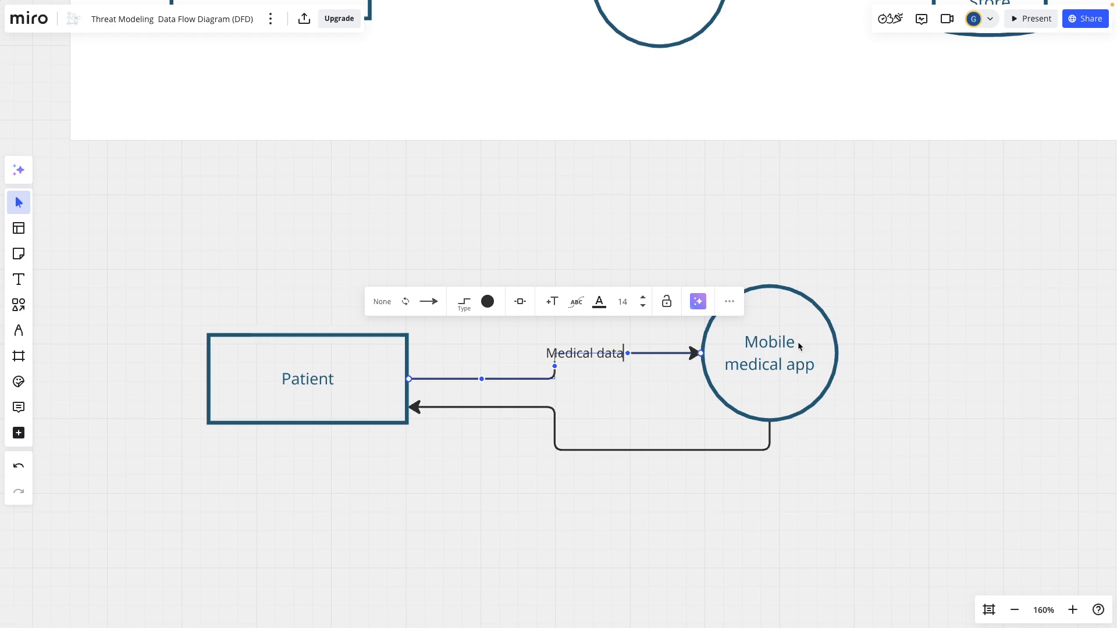
left_click(784, 494)
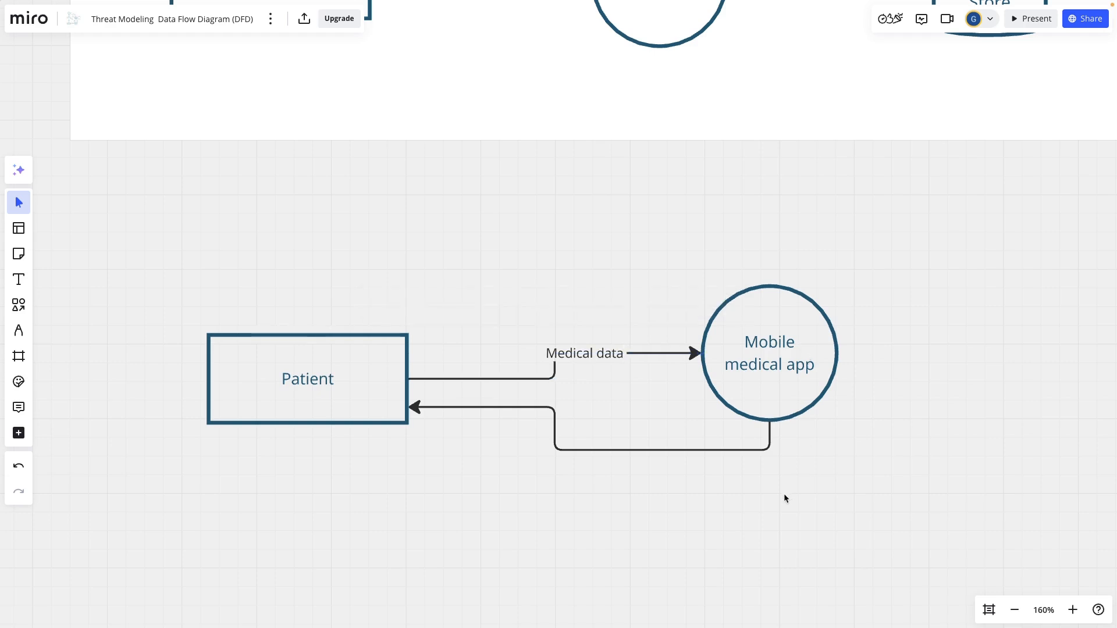